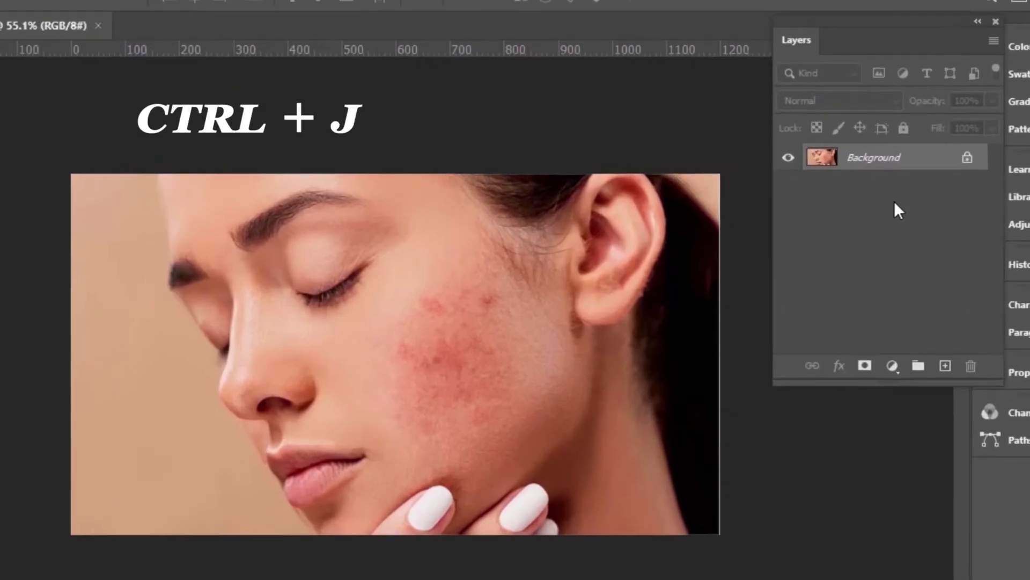
# Duplicate the portrait as Layer 1, set it to Vivid Light blending, and invert it.
pyautogui.hotkey('ctrl', 'j')
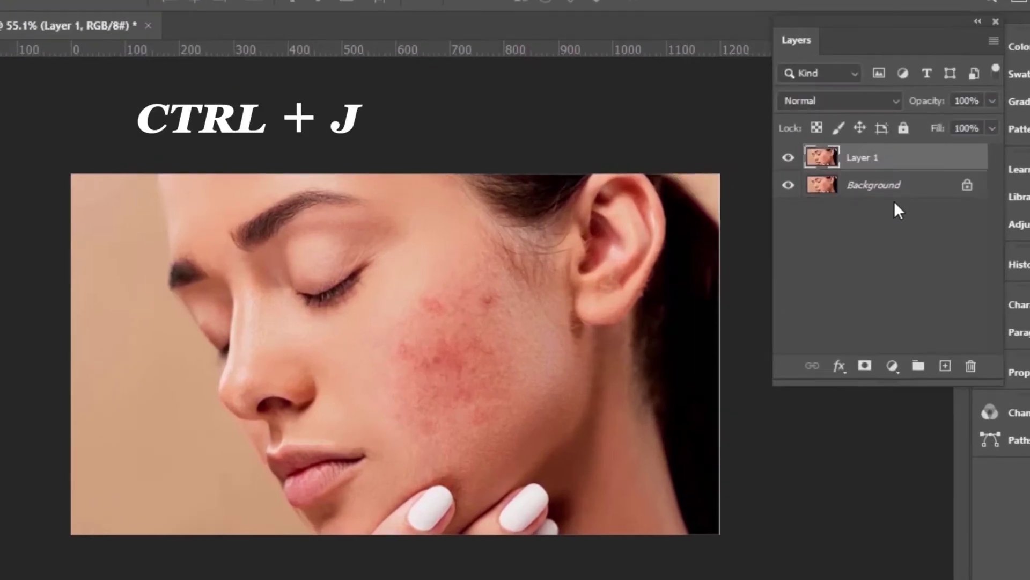
pyautogui.click(852, 100)
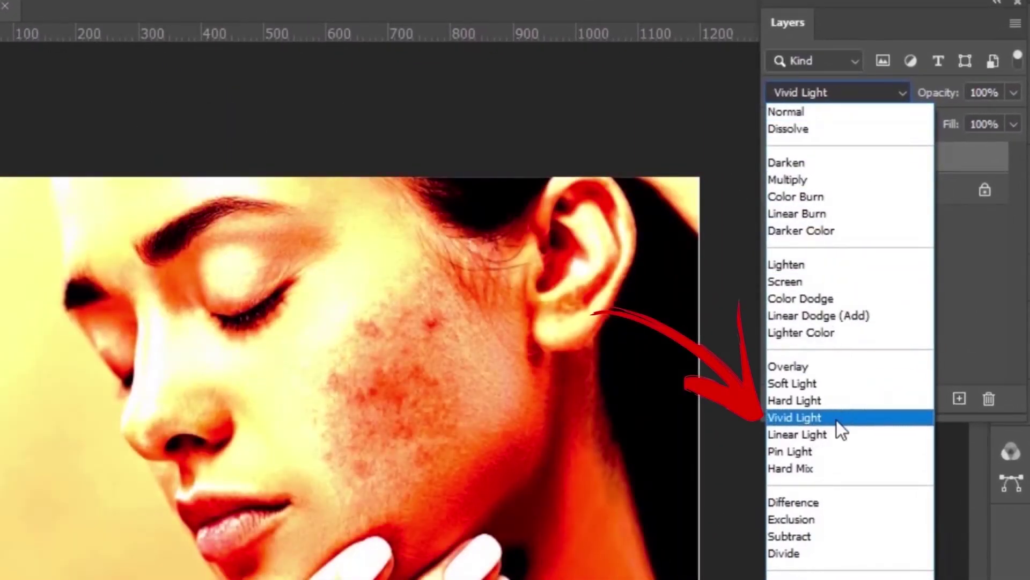
pyautogui.click(836, 423)
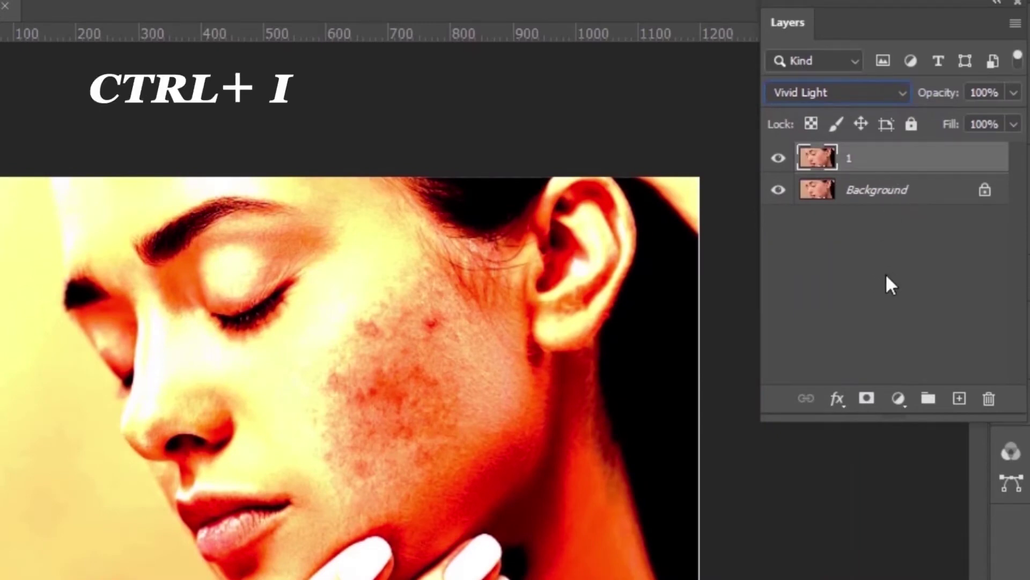
pyautogui.hotkey('ctrl', 'i')
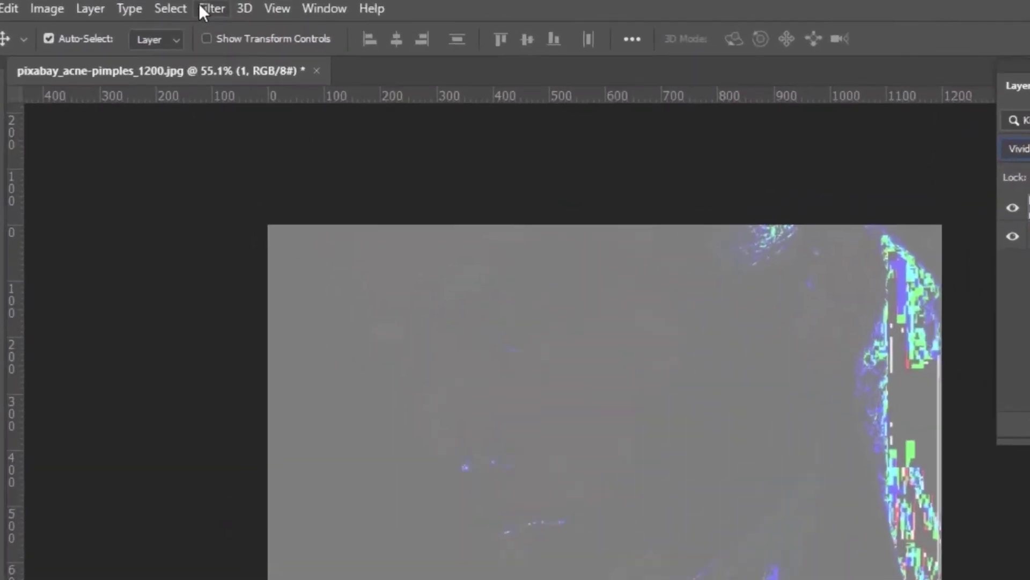
# Apply a High Pass filter with a 20-pixel radius to the inverted Layer 1.
pyautogui.click(209, 9)
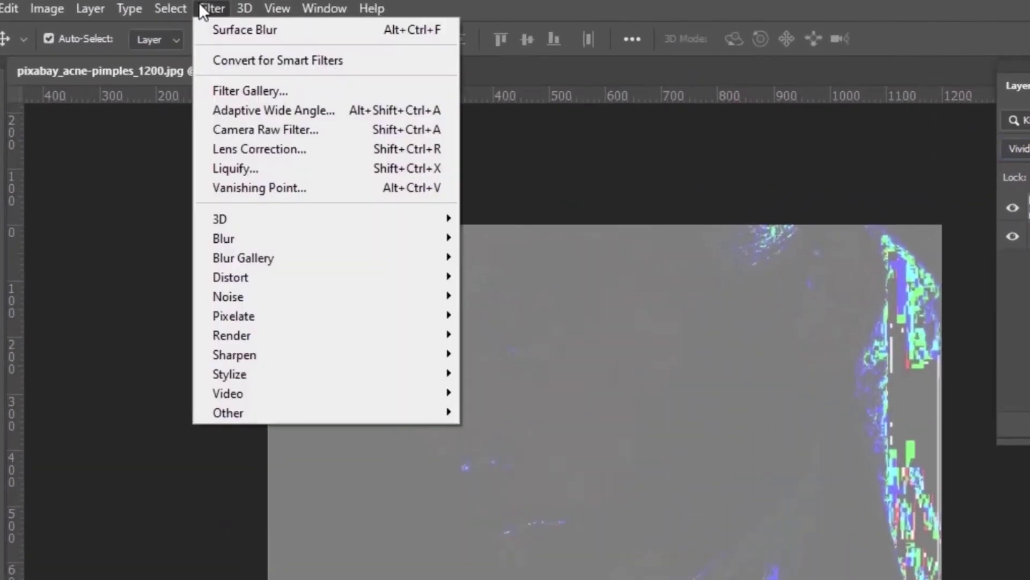
pyautogui.moveTo(230, 428)
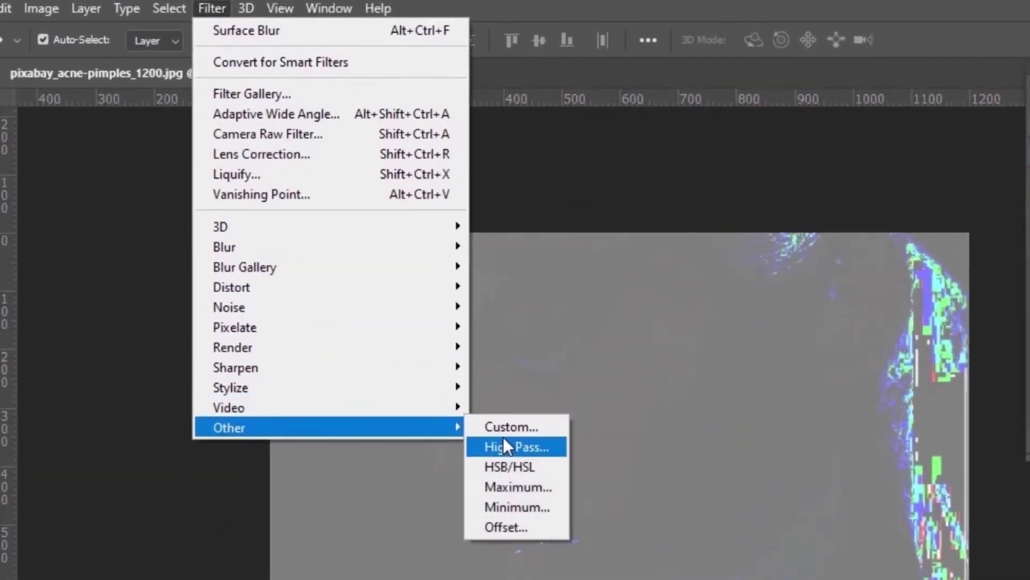
pyautogui.click(504, 447)
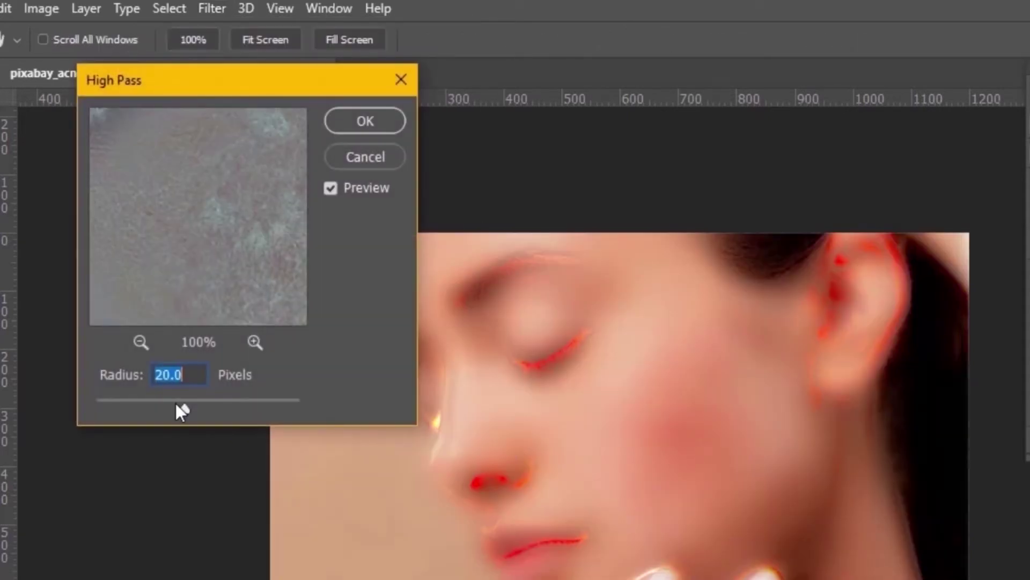
pyautogui.moveTo(183, 409)
pyautogui.mouseDown()
pyautogui.moveTo(95, 411)
pyautogui.moveTo(115, 410)
pyautogui.moveTo(137, 355)
pyautogui.moveTo(194, 352)
pyautogui.moveTo(184, 352)
pyautogui.mouseUp()
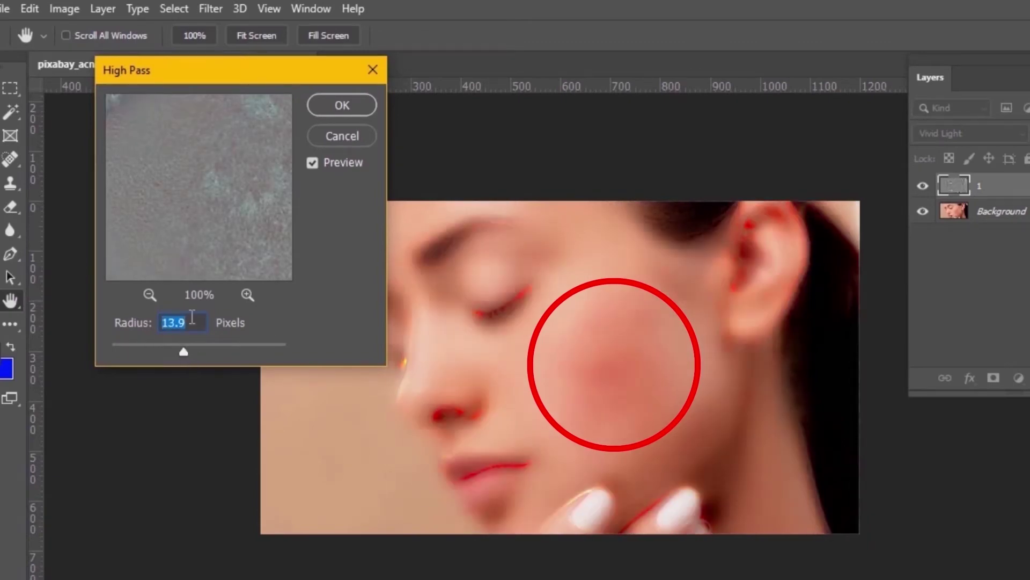
pyautogui.write('20')
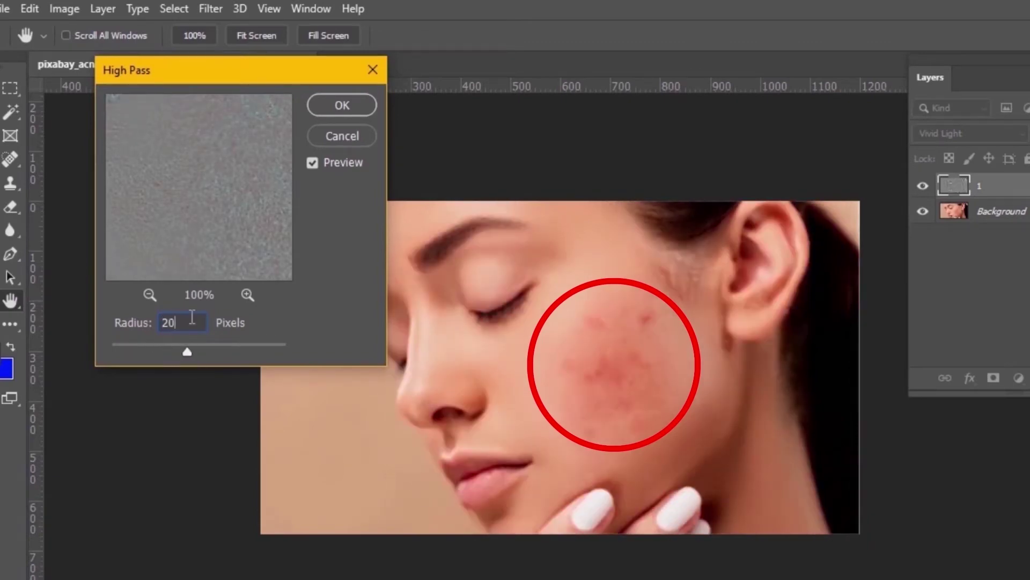
pyautogui.click(342, 105)
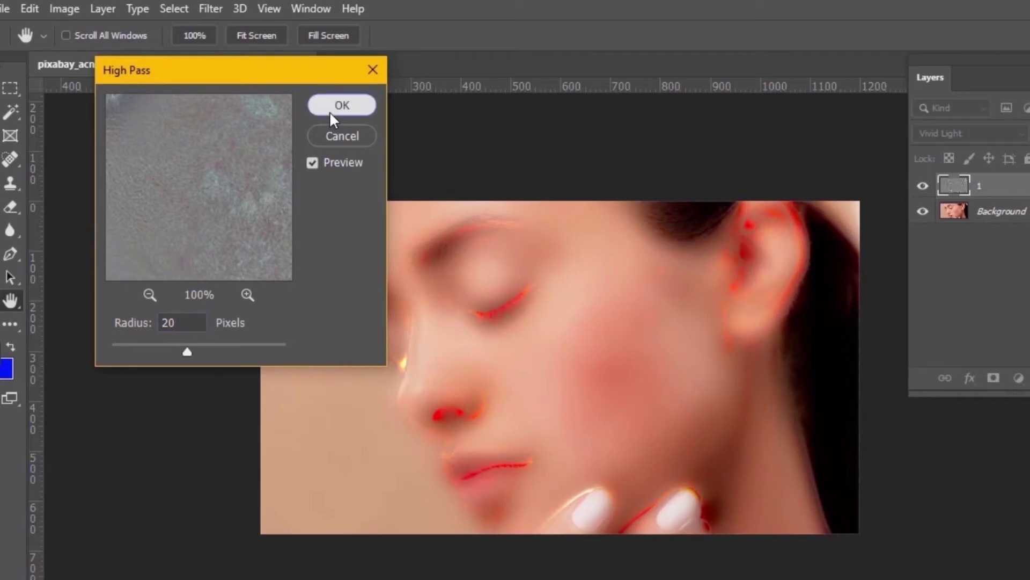
pyautogui.click(211, 9)
pyautogui.moveTo(225, 282)
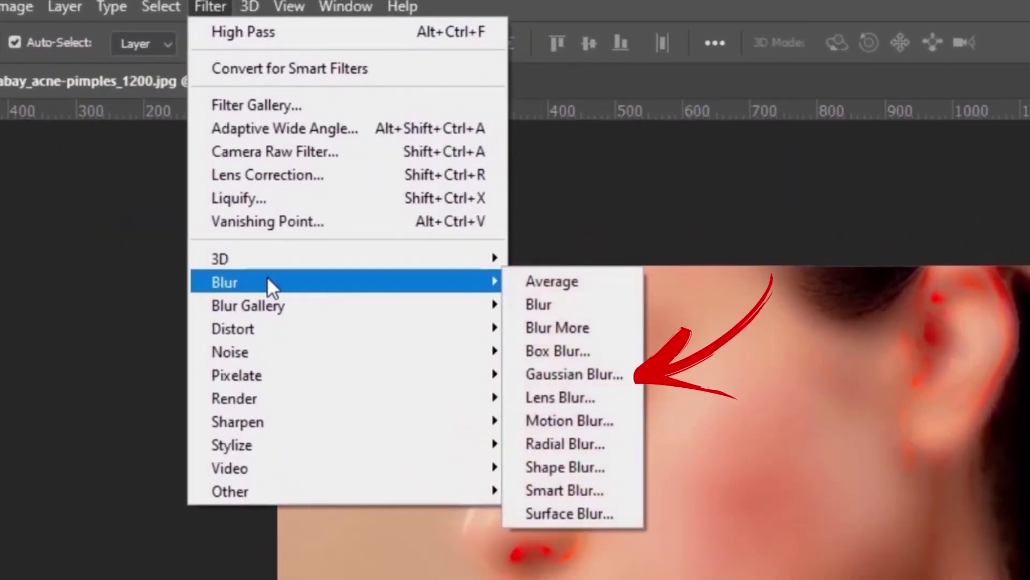
# Blur the high-pass layer with a 2.0-pixel Gaussian Blur.
pyautogui.click(563, 370)
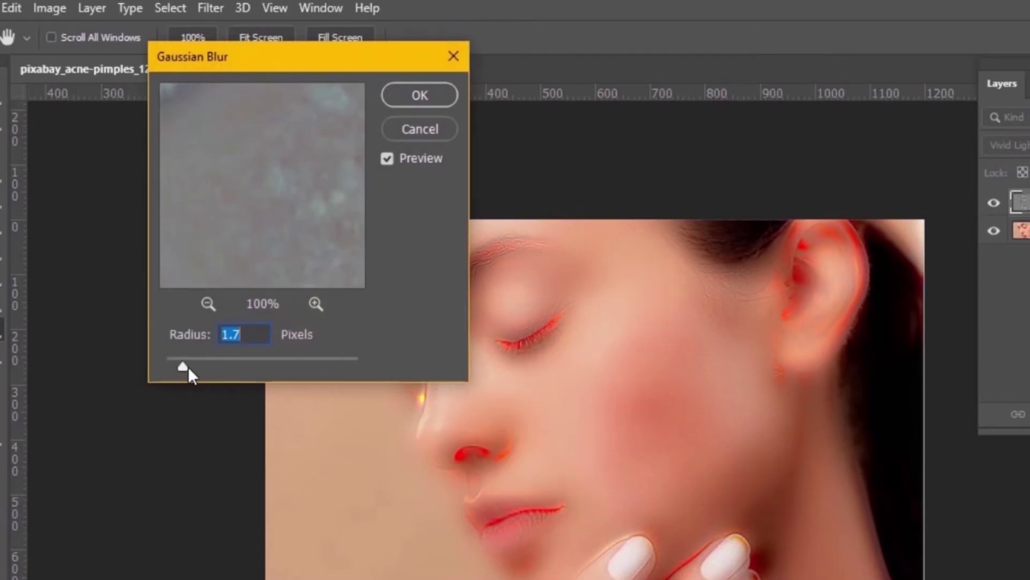
pyautogui.moveTo(187, 368); pyautogui.dragTo(186, 371)
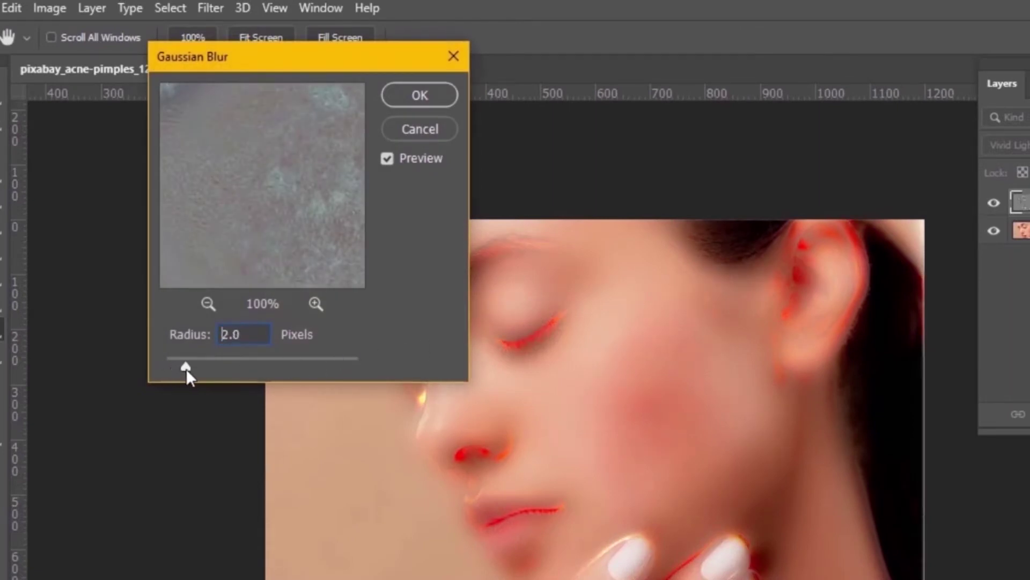
pyautogui.click(420, 95)
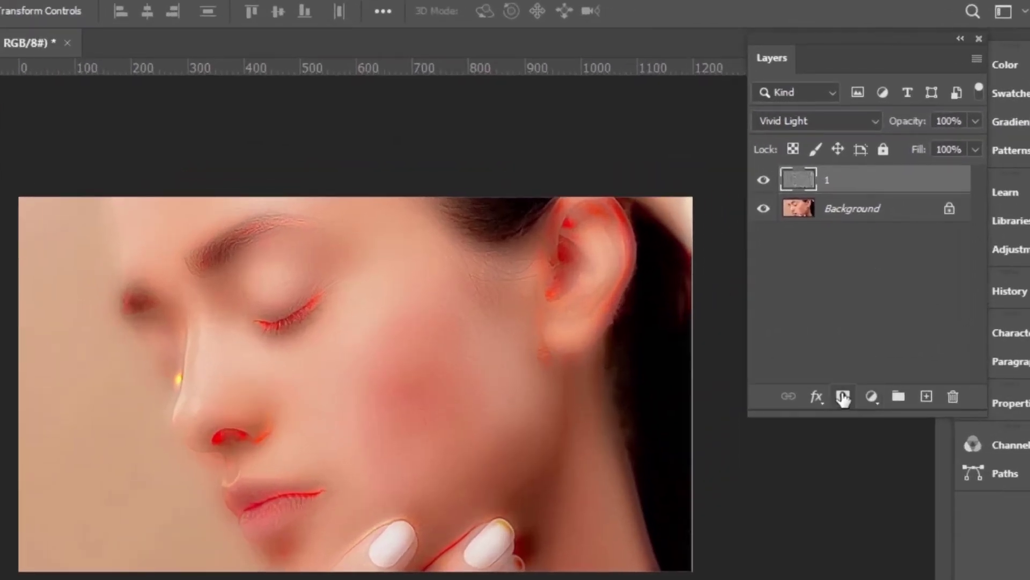
# Add a black layer mask to Layer 1 and switch to the Brush tool.
pyautogui.keyDown('alt'); pyautogui.click(843, 399); pyautogui.keyUp('alt')
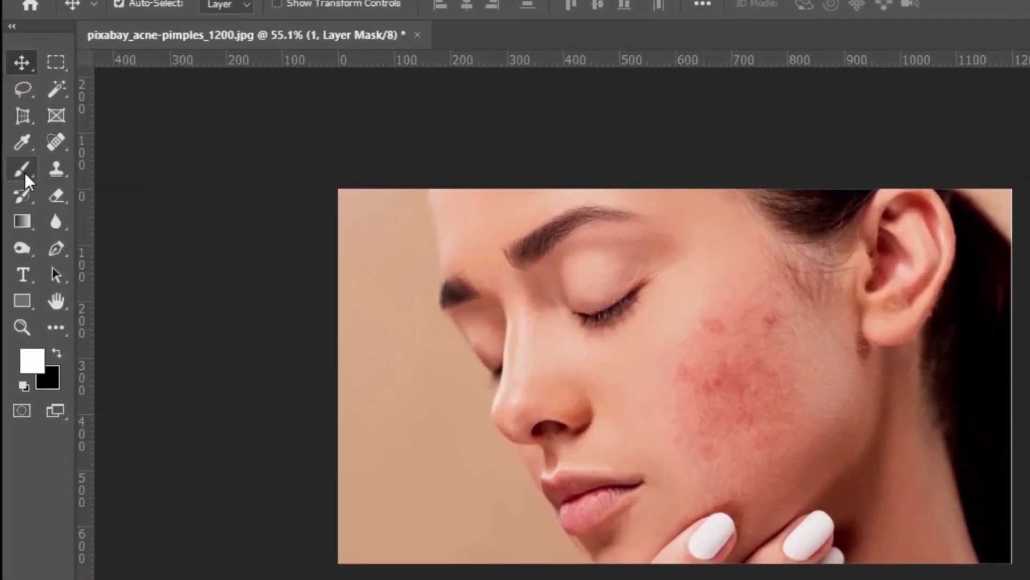
pyautogui.click(26, 172)
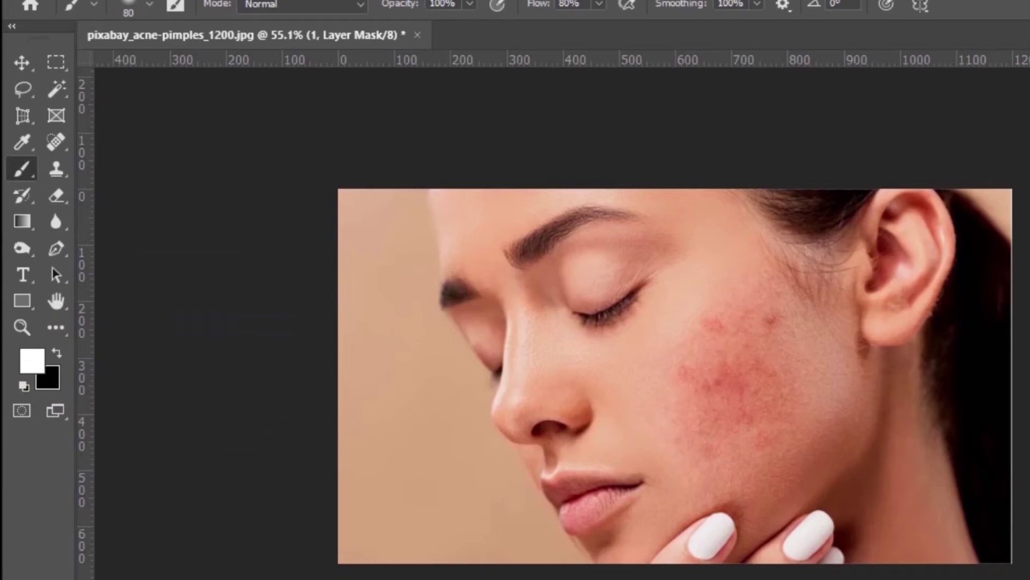
# Paint white on Layer 1's mask over the cheek acne with a soft round brush, then fit the view.
pyautogui.rightClick(796, 335)
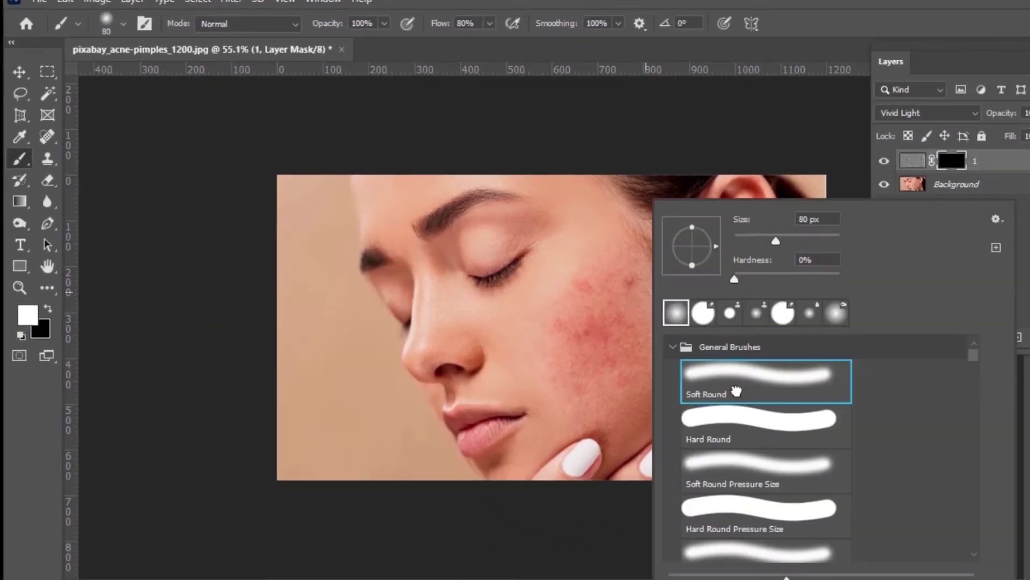
pyautogui.click(596, 338)
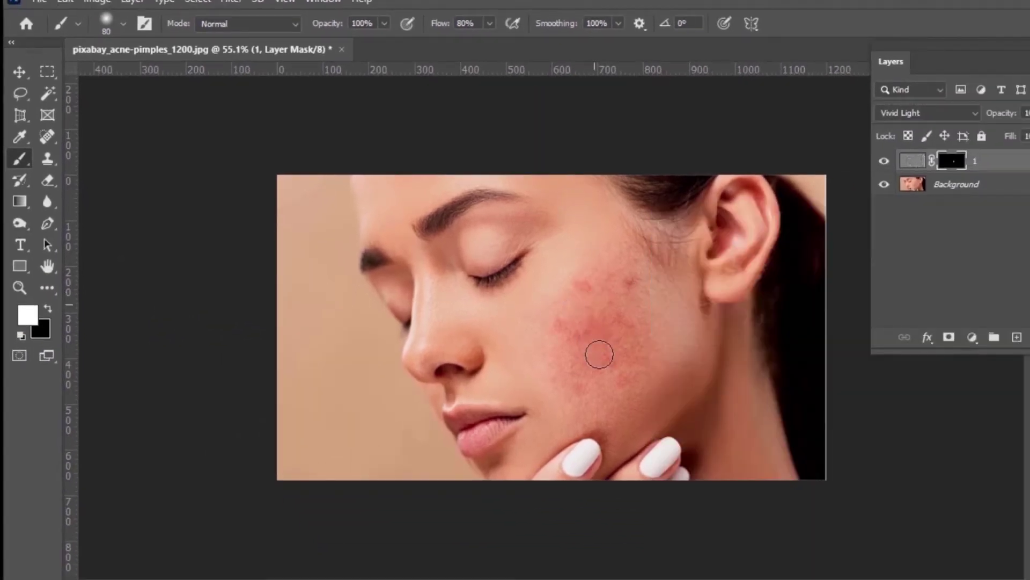
pyautogui.moveTo(597, 339)
pyautogui.mouseDown()
pyautogui.moveTo(622, 306)
pyautogui.moveTo(628, 335)
pyautogui.moveTo(575, 384)
pyautogui.moveTo(566, 378)
pyautogui.moveTo(630, 255)
pyautogui.moveTo(662, 324)
pyautogui.moveTo(608, 405)
pyautogui.moveTo(617, 348)
pyautogui.moveTo(658, 288)
pyautogui.moveTo(672, 299)
pyautogui.moveTo(563, 416)
pyautogui.moveTo(595, 257)
pyautogui.moveTo(626, 421)
pyautogui.moveTo(578, 272)
pyautogui.moveTo(595, 417)
pyautogui.moveTo(633, 426)
pyautogui.moveTo(575, 396)
pyautogui.moveTo(695, 278)
pyautogui.moveTo(543, 360)
pyautogui.mouseUp()
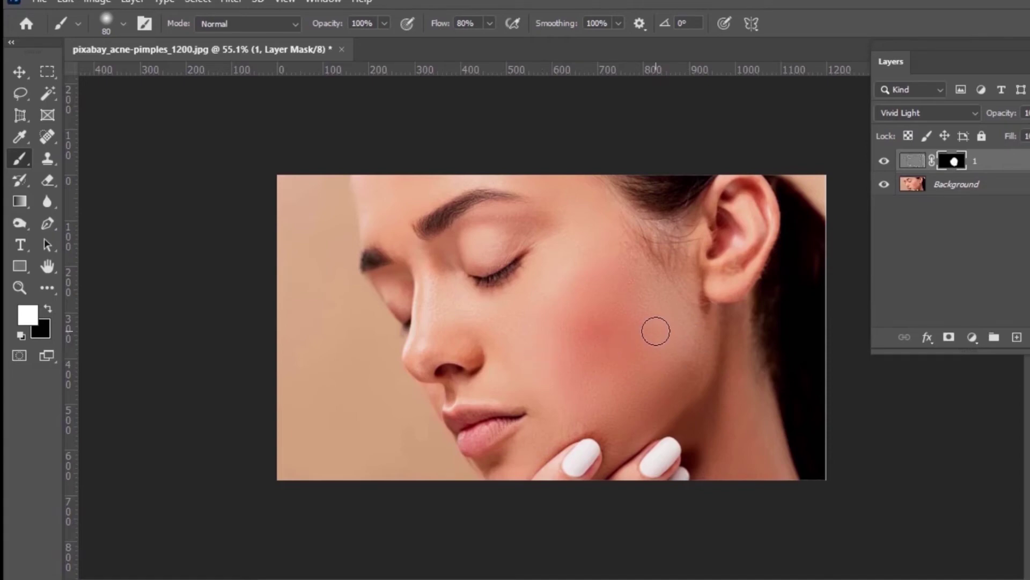
pyautogui.scroll(2, 663, 315)
pyautogui.scroll(2, 663, 315)
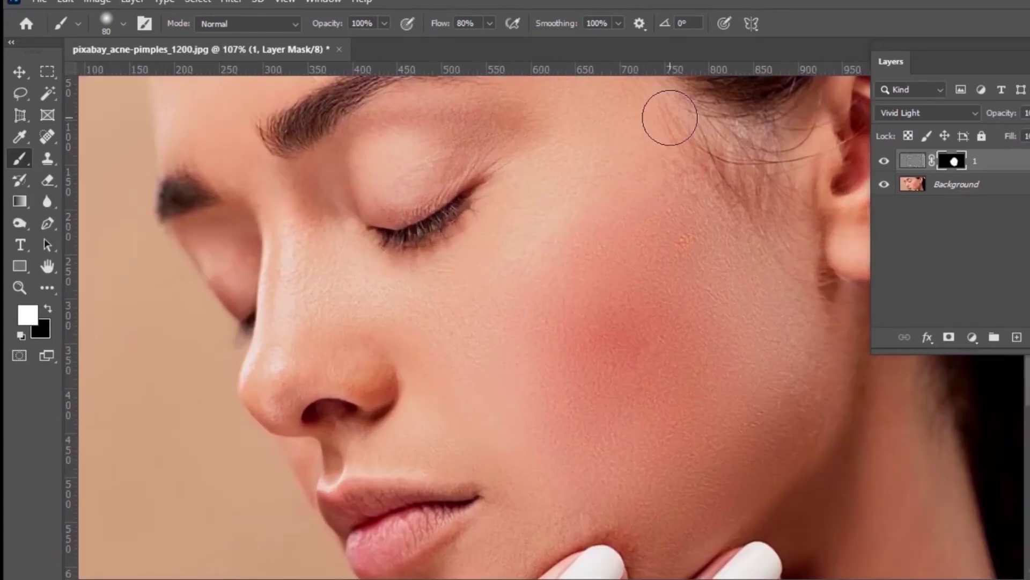
pyautogui.hotkey('ctrl', '-')
pyautogui.hotkey('ctrl', '-')
pyautogui.scroll(1, 668, 232)
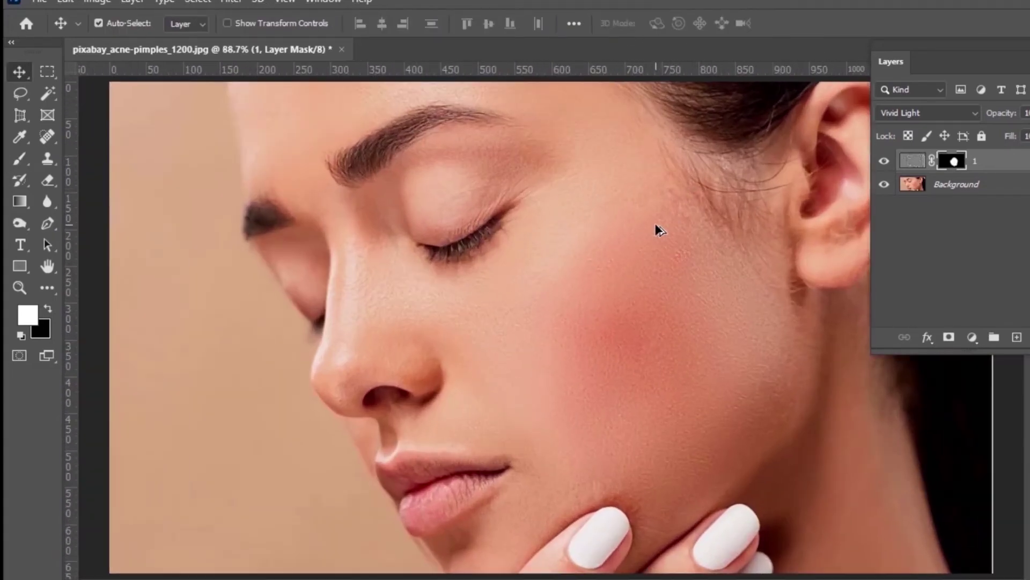
pyautogui.scroll(1, 656, 228)
# Toggle Layer 1's visibility to compare, merge it down, and duplicate the merged Background.
pyautogui.click(886, 159)
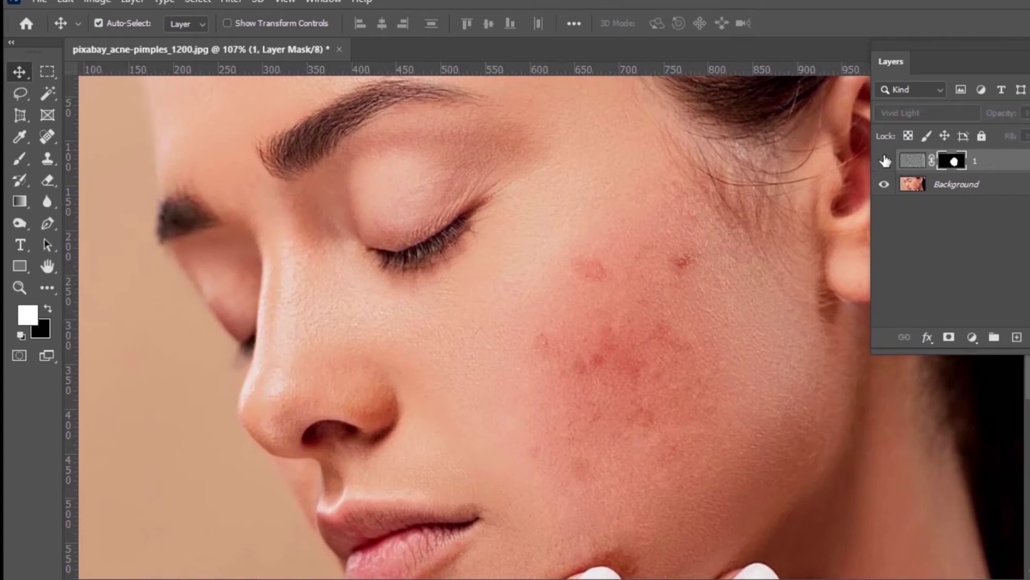
pyautogui.click(886, 160)
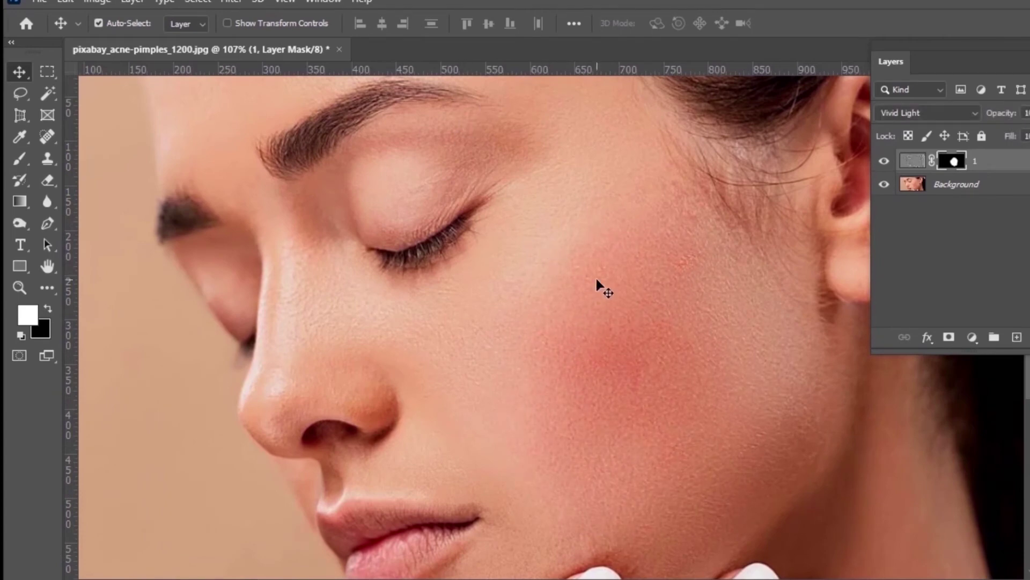
pyautogui.scroll(-1, 600, 286)
pyautogui.scroll(-1, 600, 286)
pyautogui.press('ctrl')
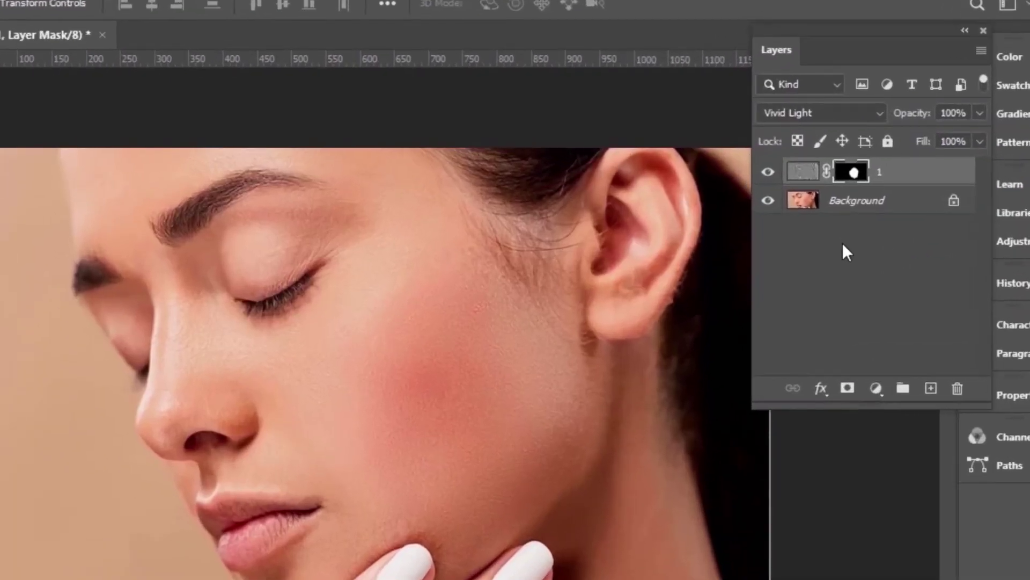
pyautogui.hotkey('ctrl', 'e')
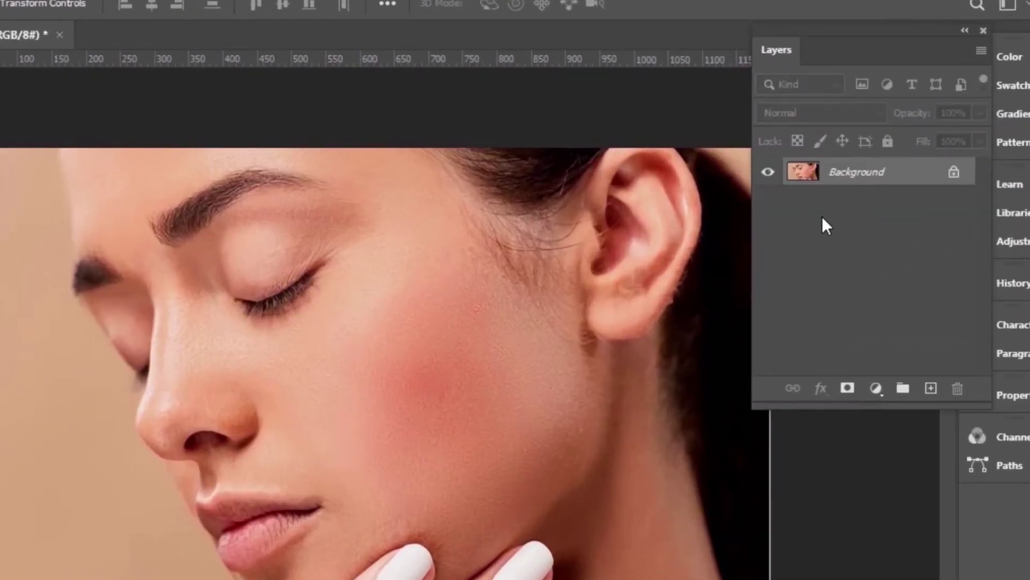
pyautogui.hotkey('ctrl', 'j')
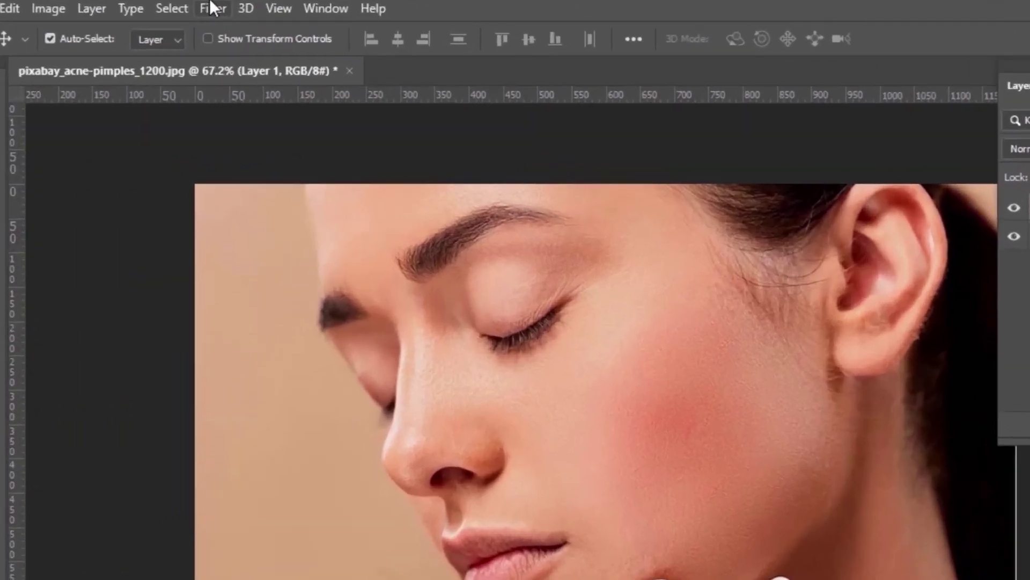
# Apply a Surface Blur with 10 px radius and 5-level threshold, previewed on the cheek.
pyautogui.click(211, 8)
pyautogui.moveTo(322, 238)
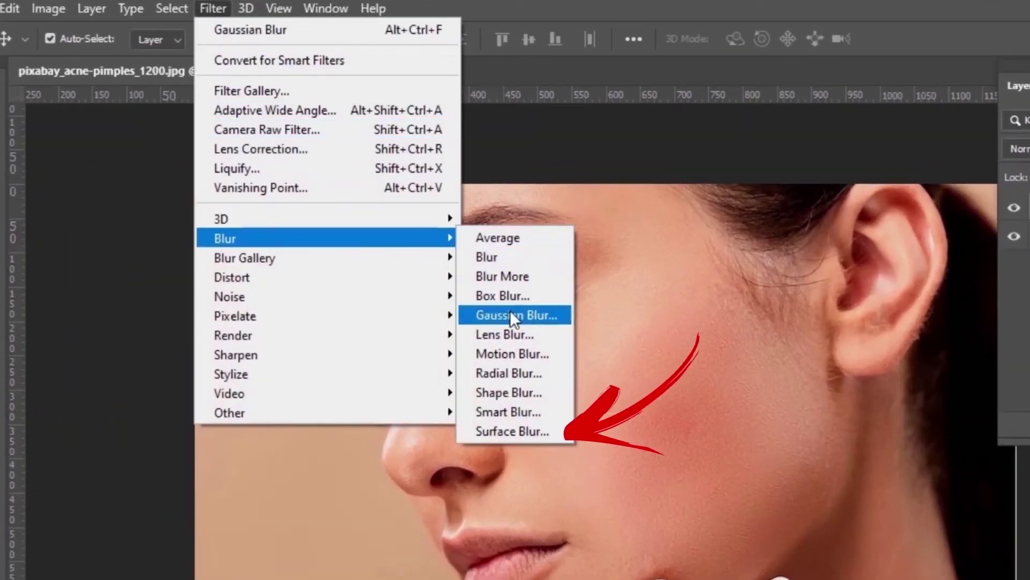
pyautogui.click(514, 432)
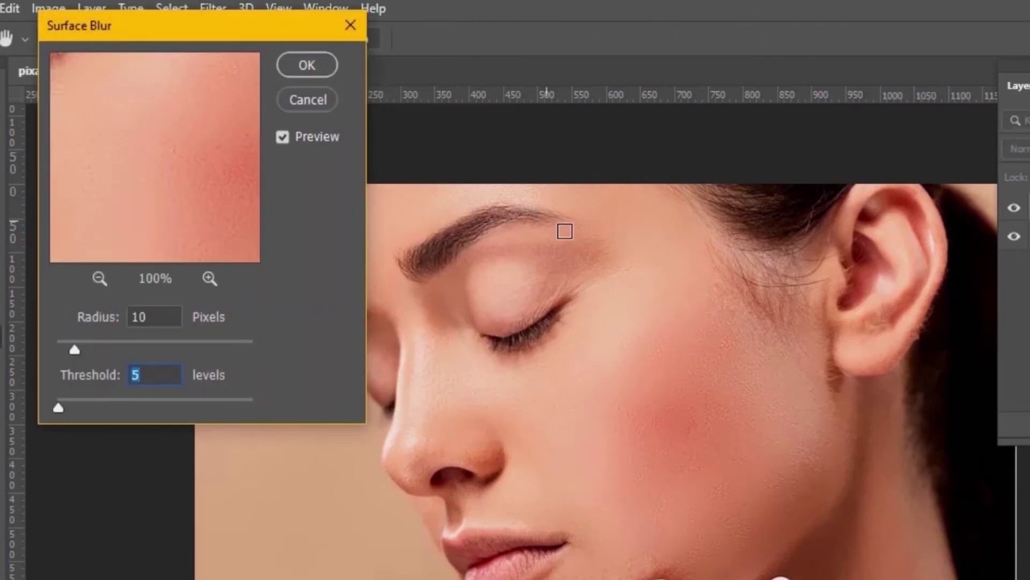
pyautogui.click(653, 306)
pyautogui.moveTo(687, 319)
pyautogui.mouseDown()
pyautogui.moveTo(680, 437)
pyautogui.moveTo(745, 338)
pyautogui.mouseUp()
pyautogui.click(637, 405)
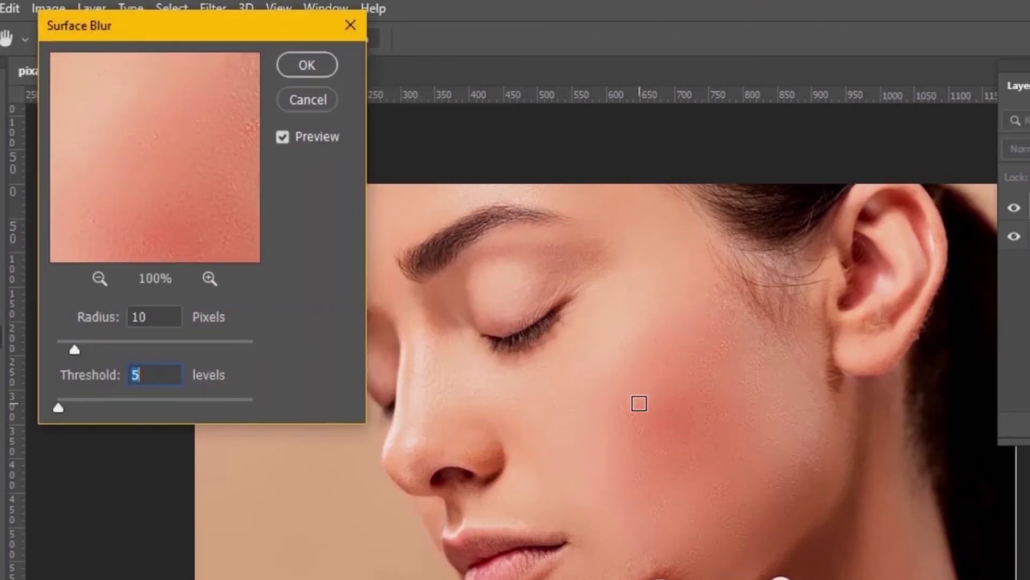
pyautogui.click(711, 368)
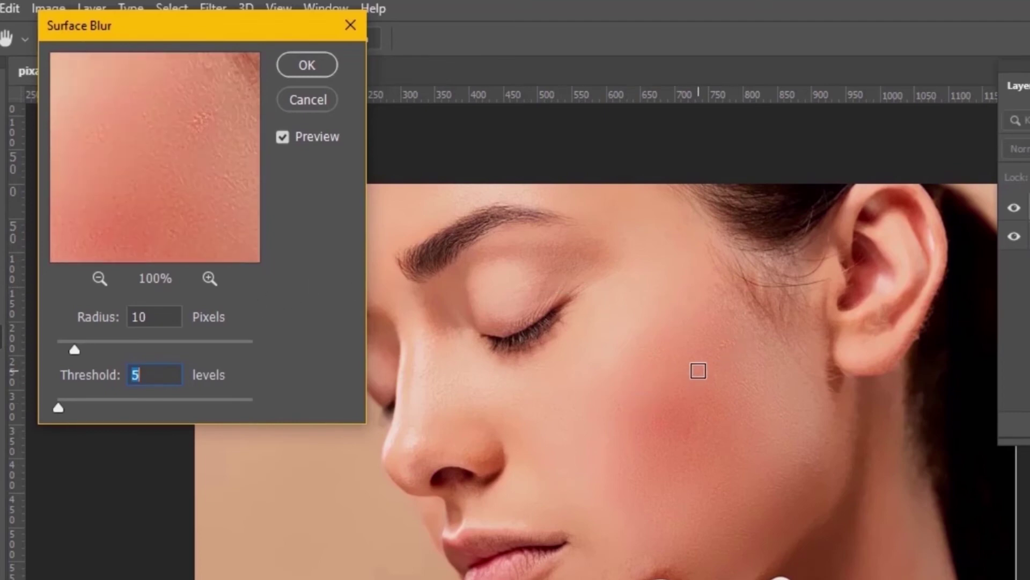
pyautogui.click(137, 313)
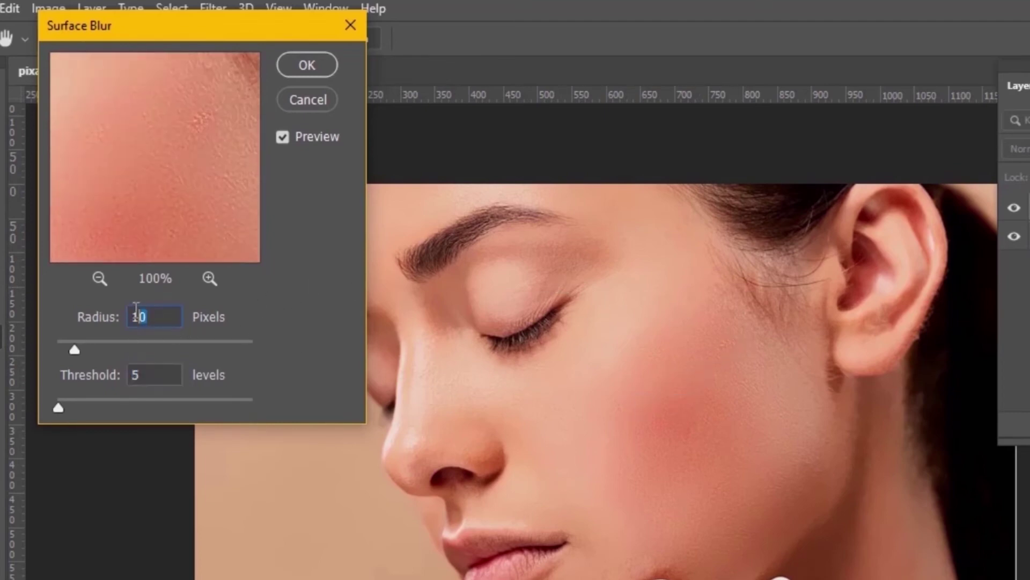
pyautogui.click(153, 377)
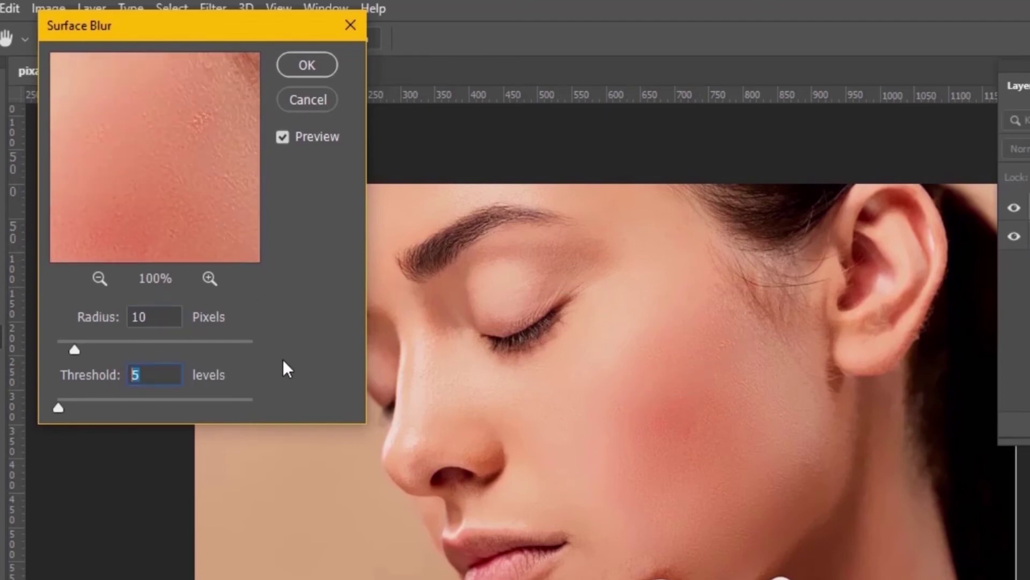
pyautogui.click(317, 62)
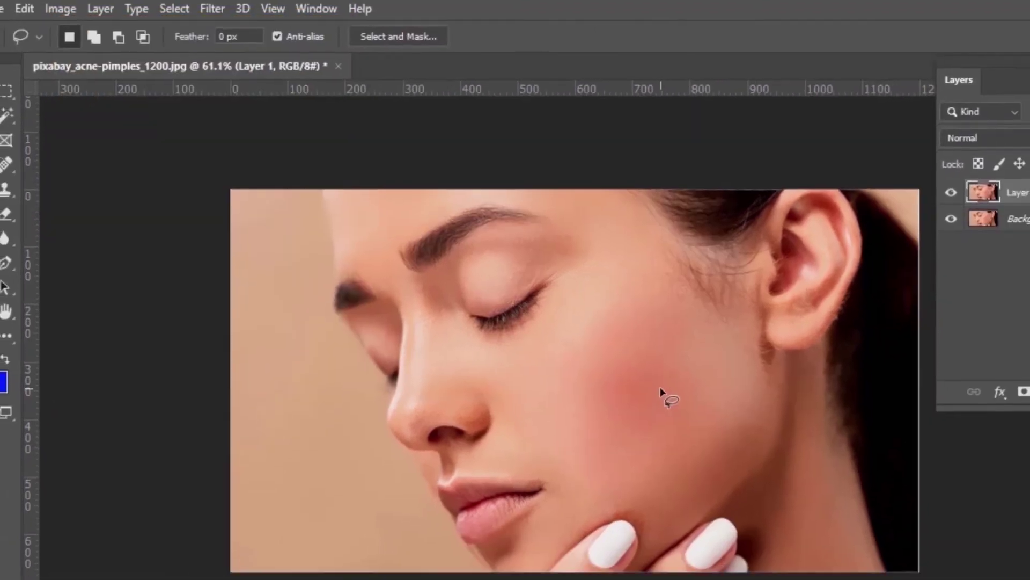
pyautogui.press('v')
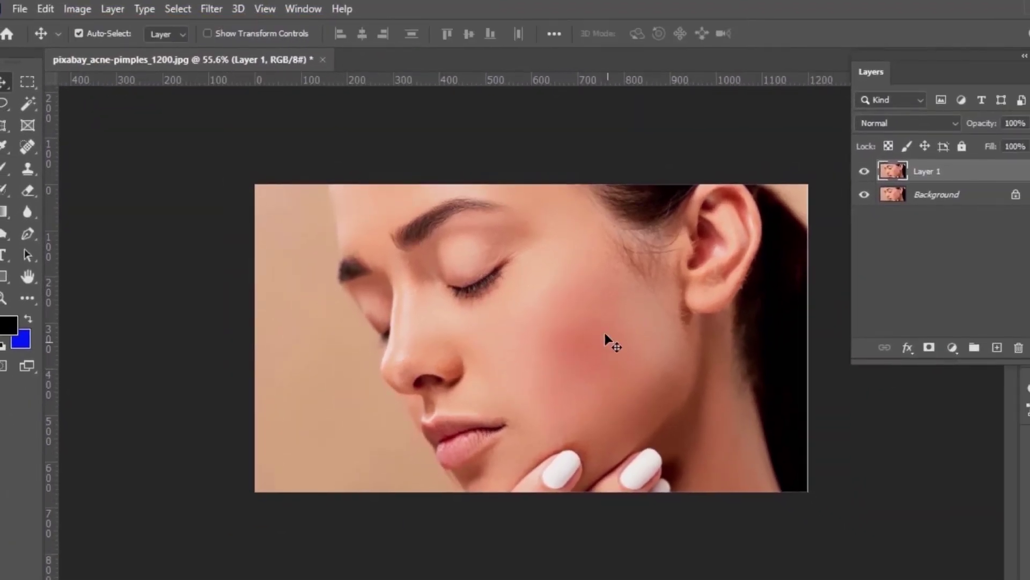